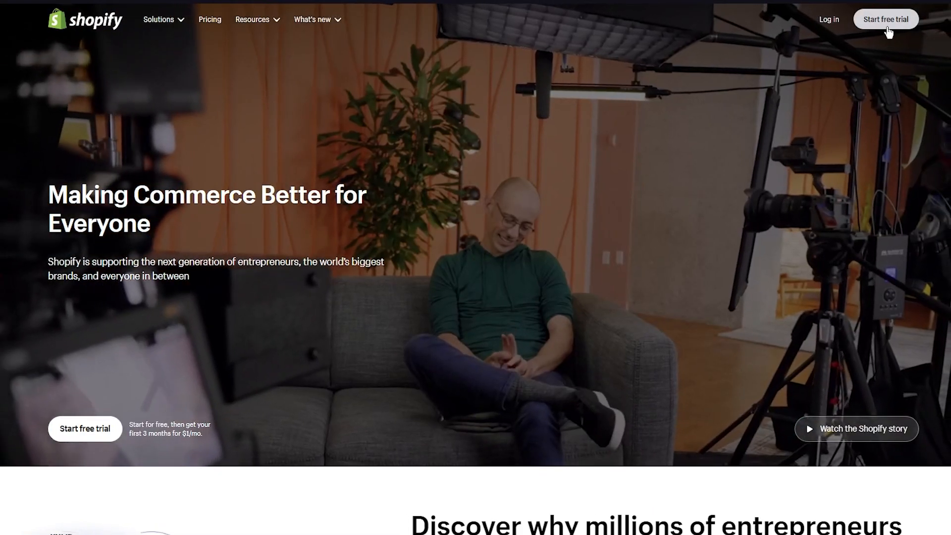
- Start a free trial and answer the first onboarding question with "I'm just starting"
click(887, 20)
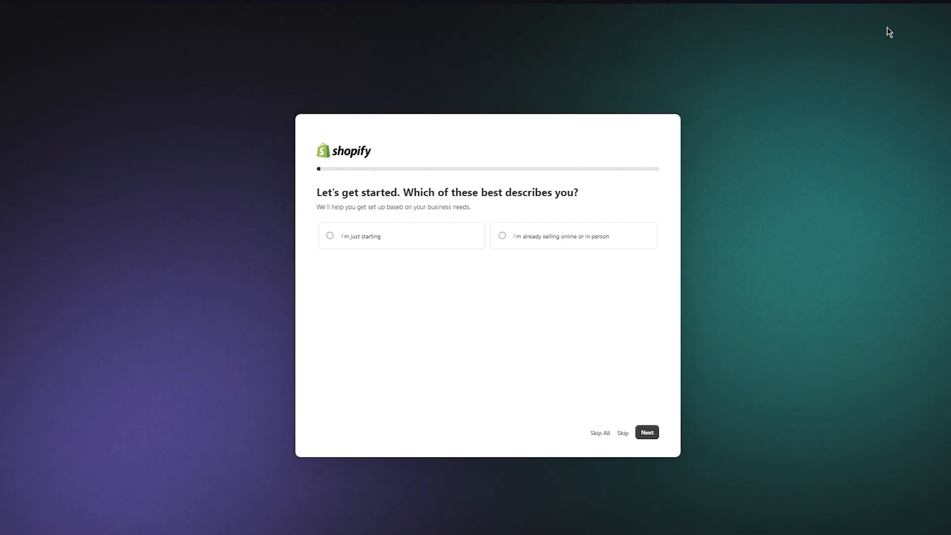
click(466, 243)
click(531, 235)
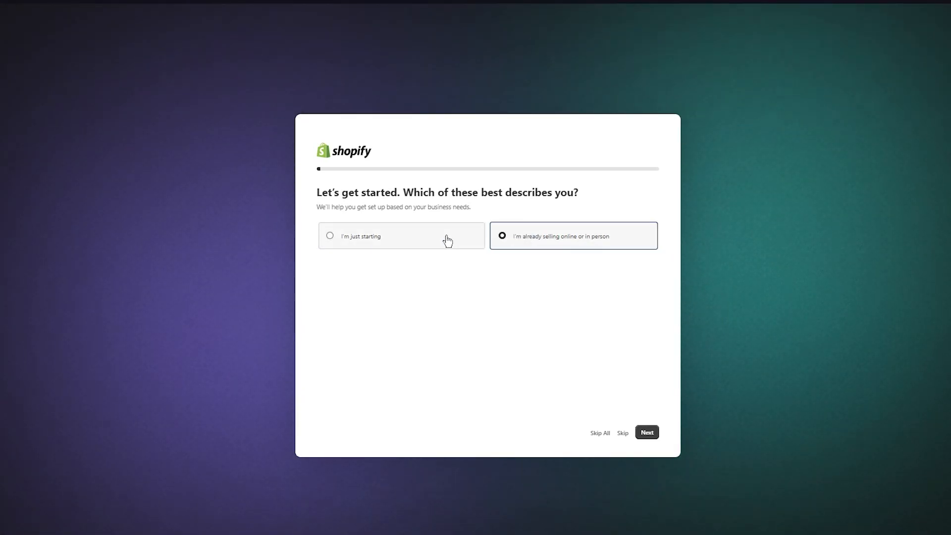
click(382, 236)
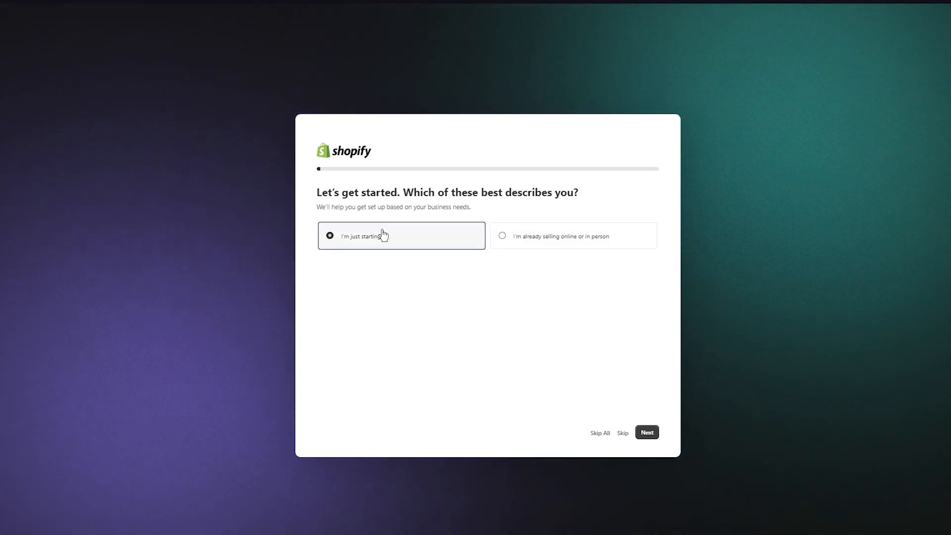
click(545, 235)
click(460, 237)
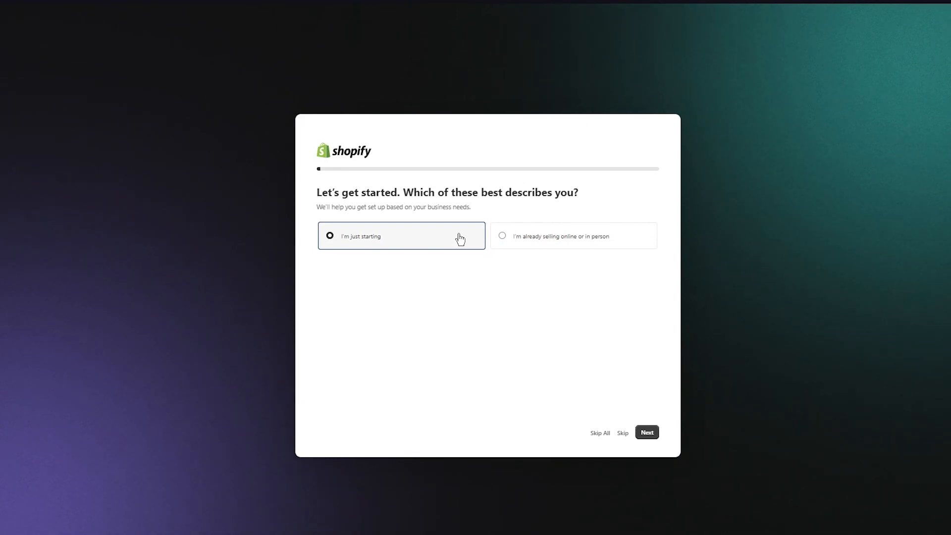
click(647, 433)
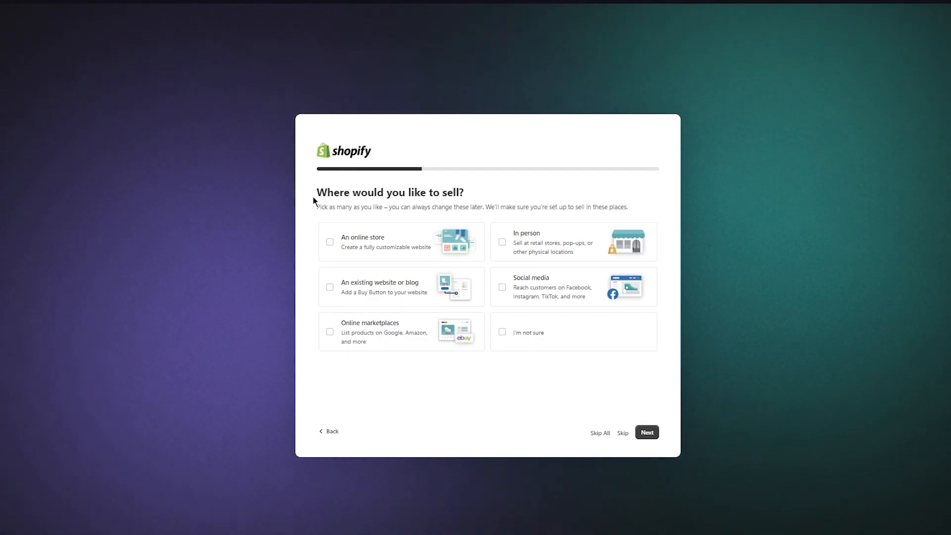
- Choose an online store as the place to sell and "I'll decide later" for what to sell first
click(348, 235)
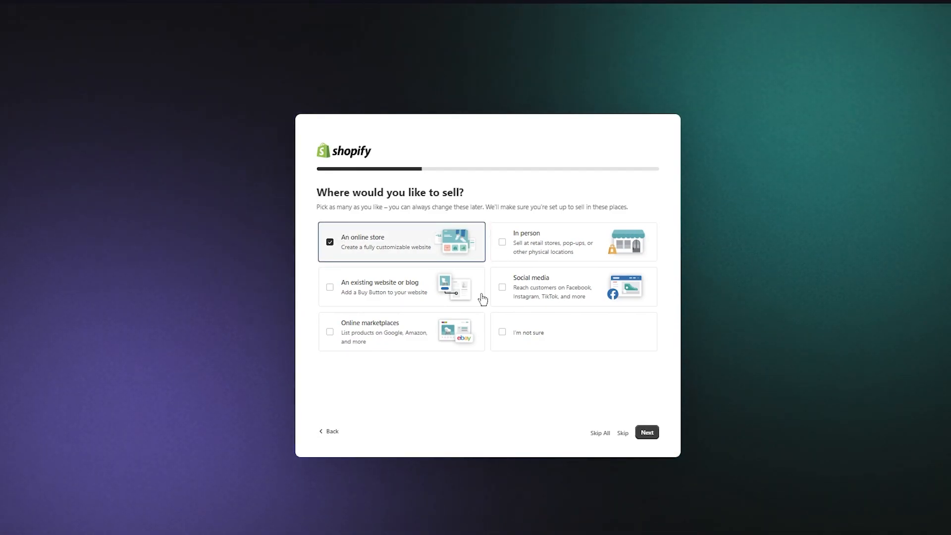
click(639, 433)
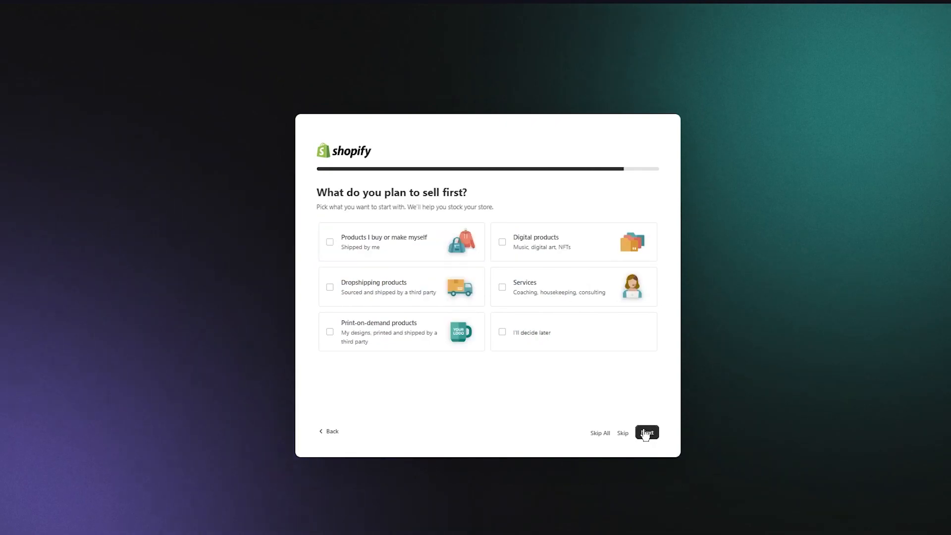
drag(317, 192, 494, 192)
click(494, 192)
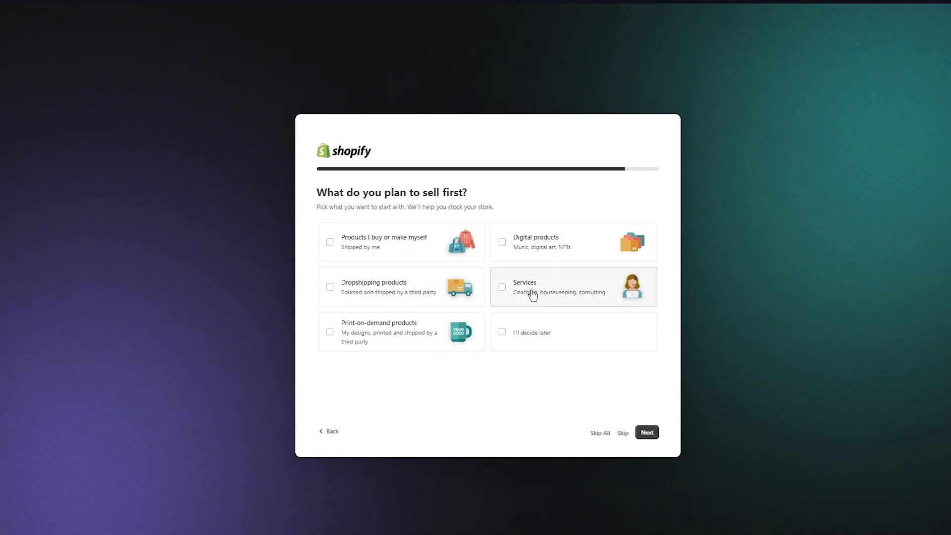
click(528, 338)
click(648, 434)
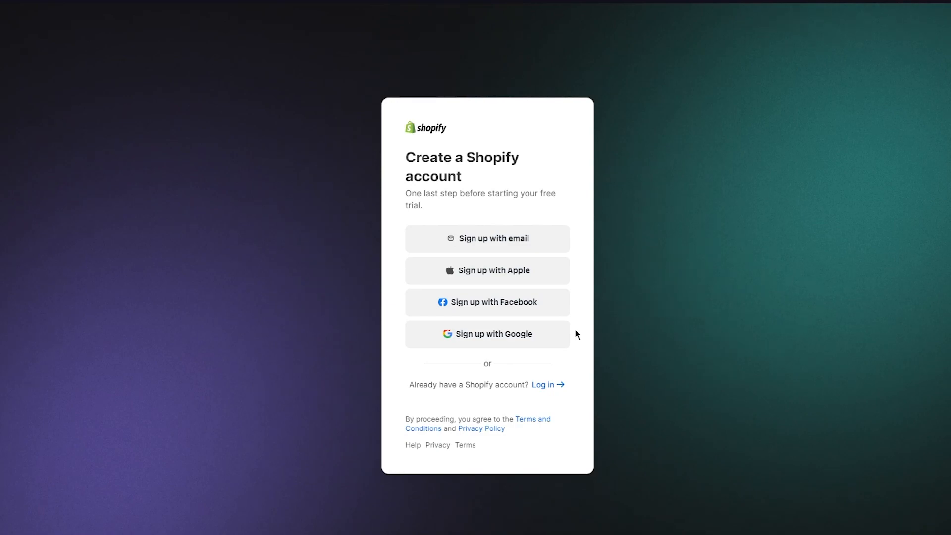
- Sign up with email by entering the account email and password, and create the account
click(503, 236)
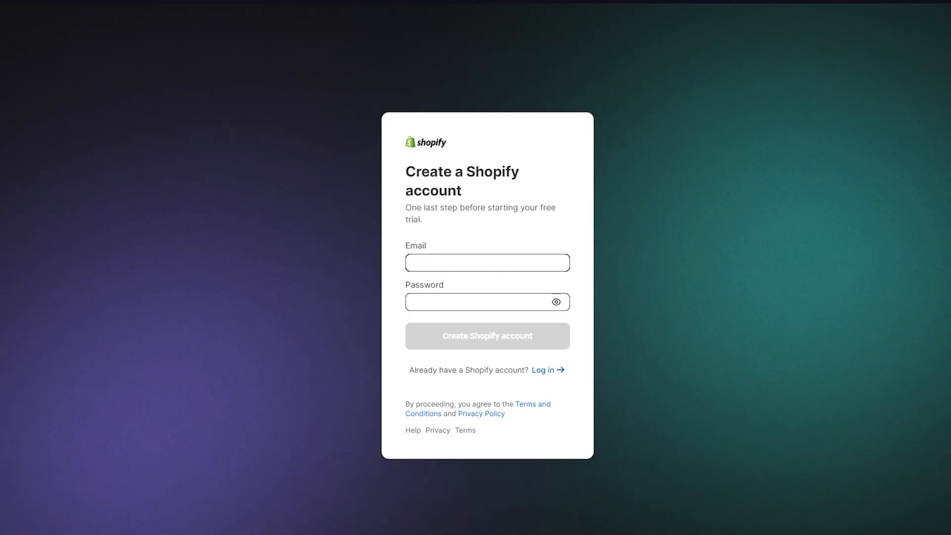
right_click(493, 265)
click(516, 363)
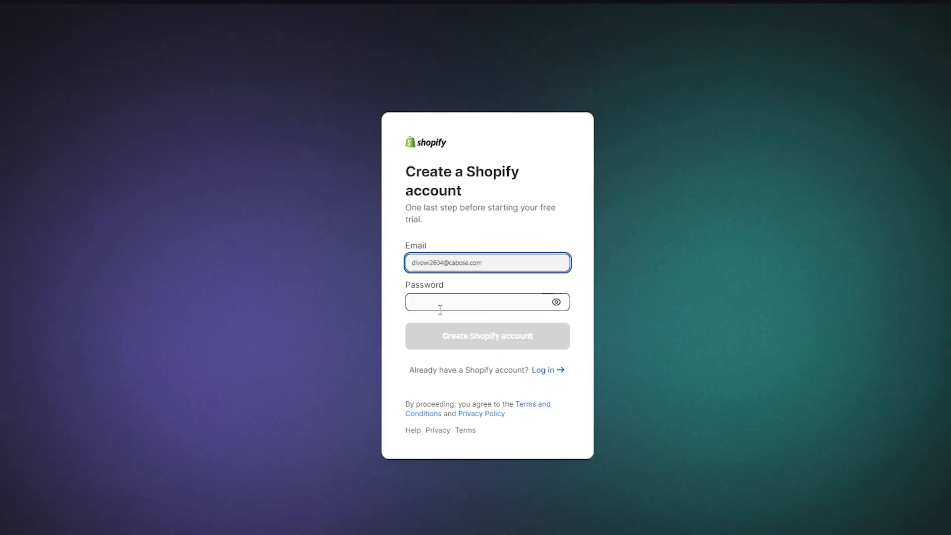
click(440, 309)
text(•)
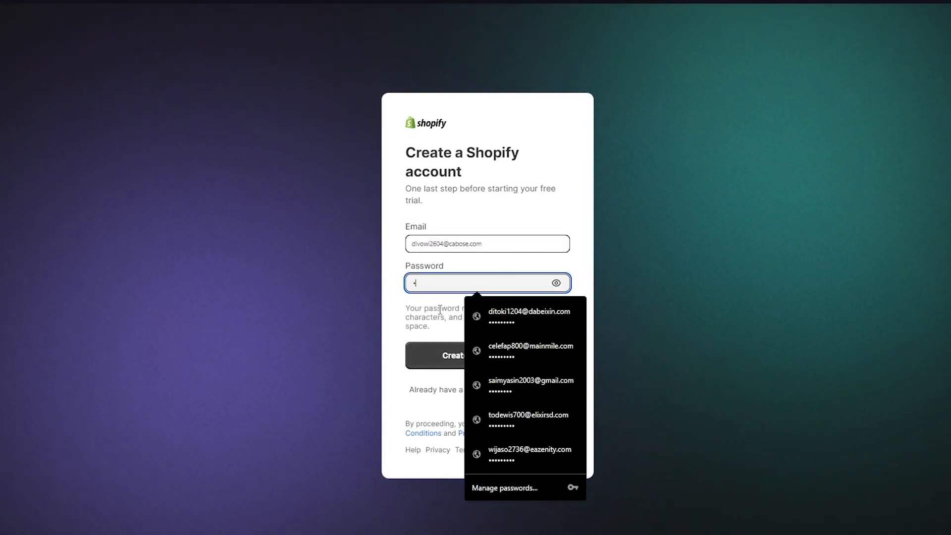
text(••••••)
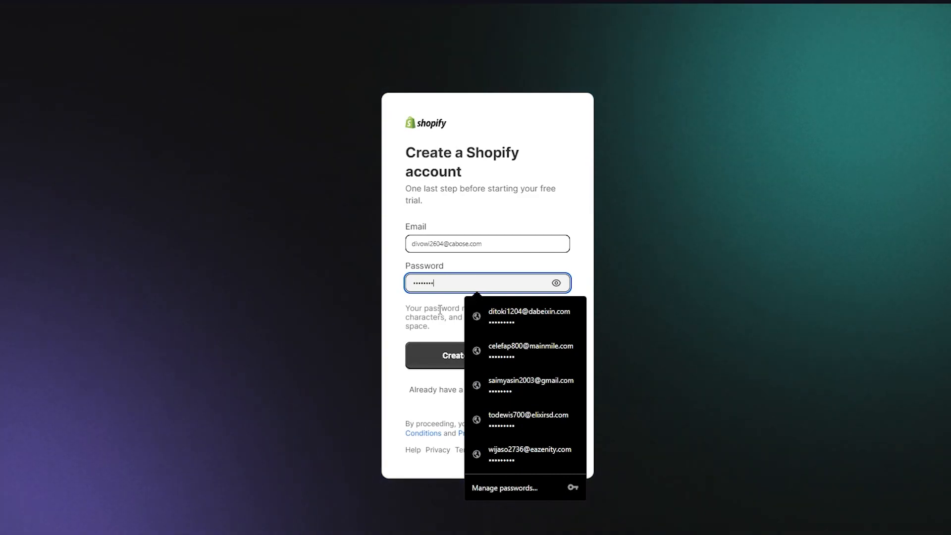
text(•)
key(Return)
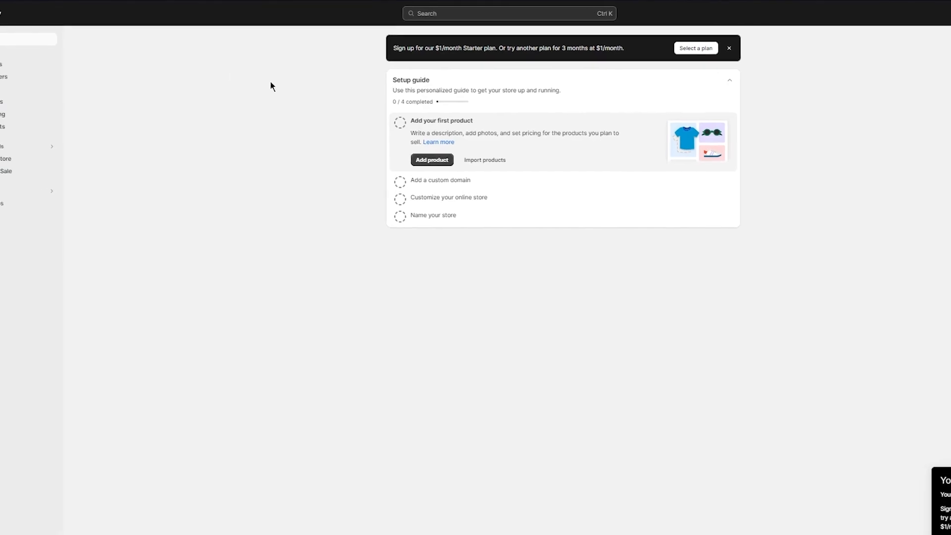
- Start a new product and title it "Long Sleeve Sweater Black"
click(61, 63)
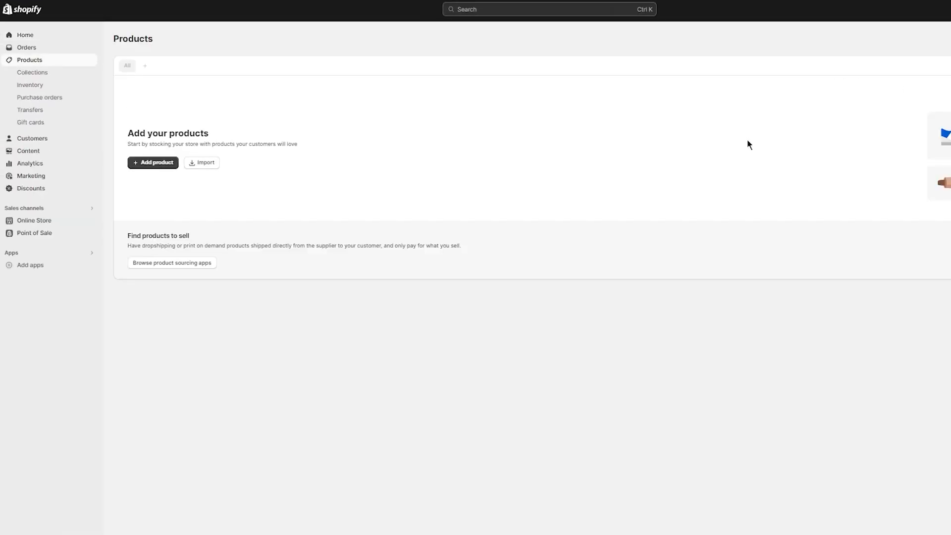
click(157, 164)
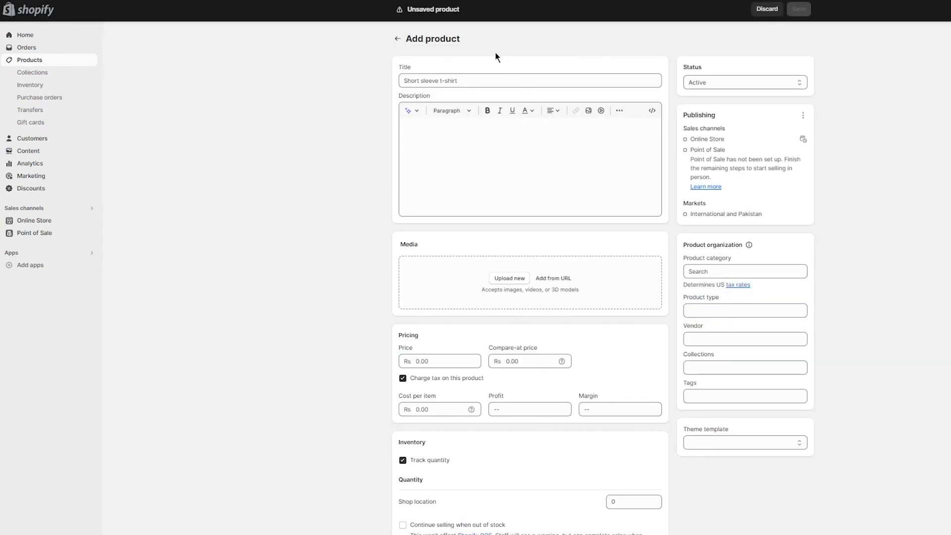
click(485, 81)
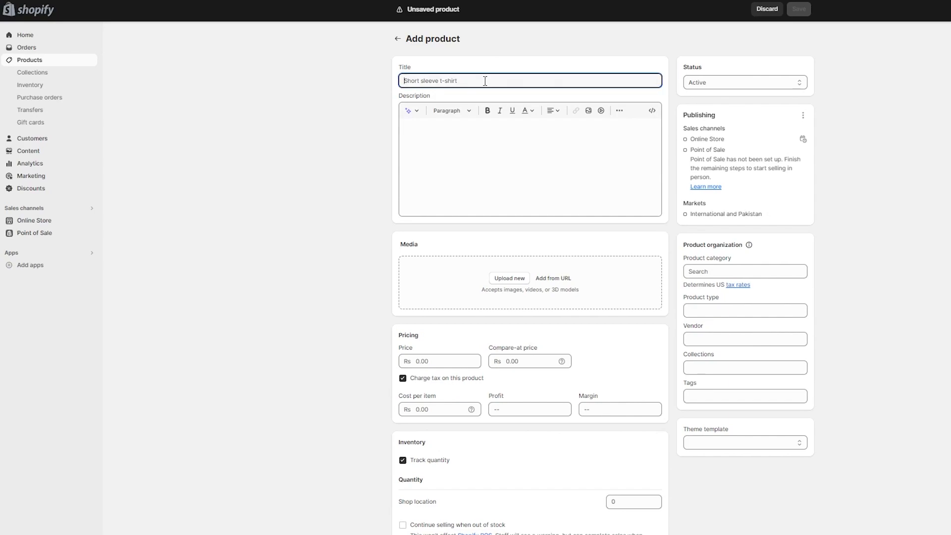
text(Long S)
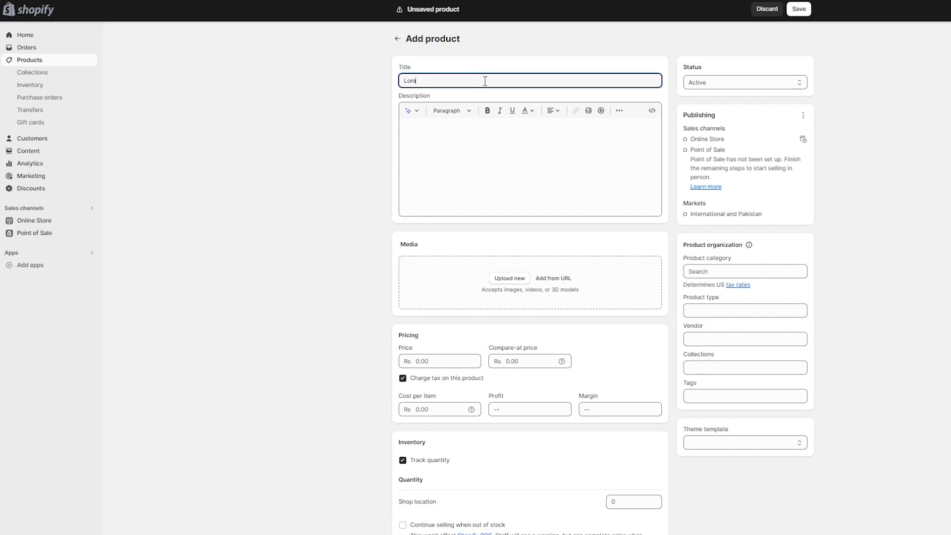
text(leeve Sweater Black)
- Upload the background-removed sweater image, 71M+qLWDNOL._AC_SY550_-removebg, to the product's media
click(505, 176)
click(498, 275)
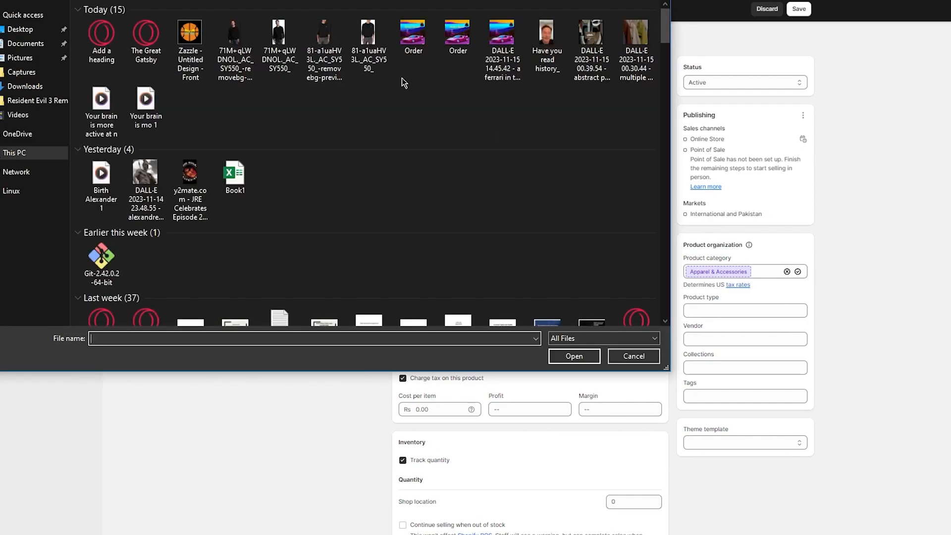
double_click(236, 65)
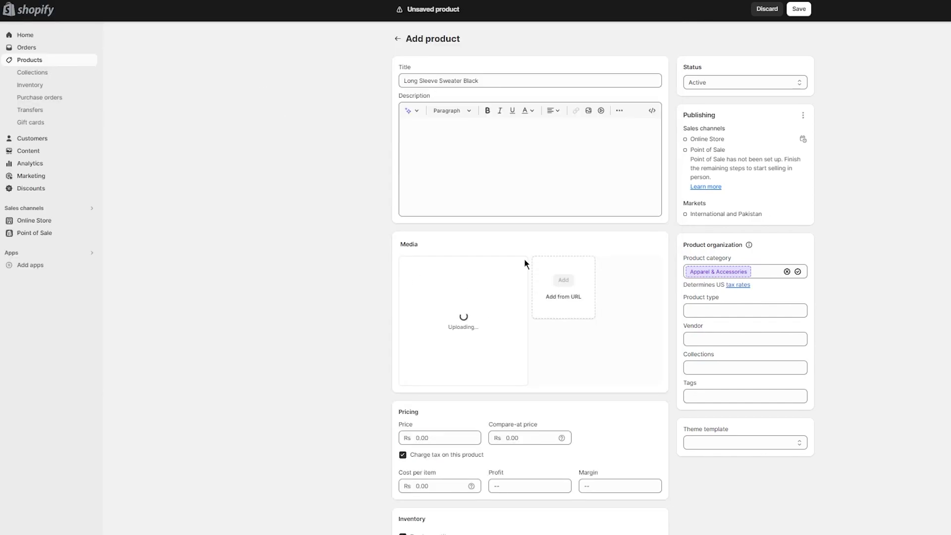
- Set the product's price to Rs 9000 and its compare-at price to Rs 13000
scroll(290, 329, down, 5)
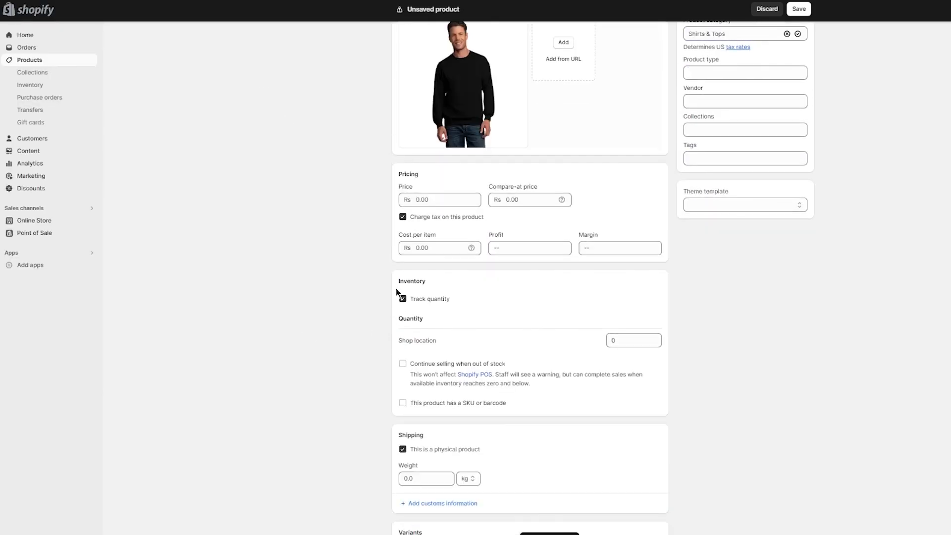
click(456, 205)
text(9000)
click(521, 203)
text(13000)
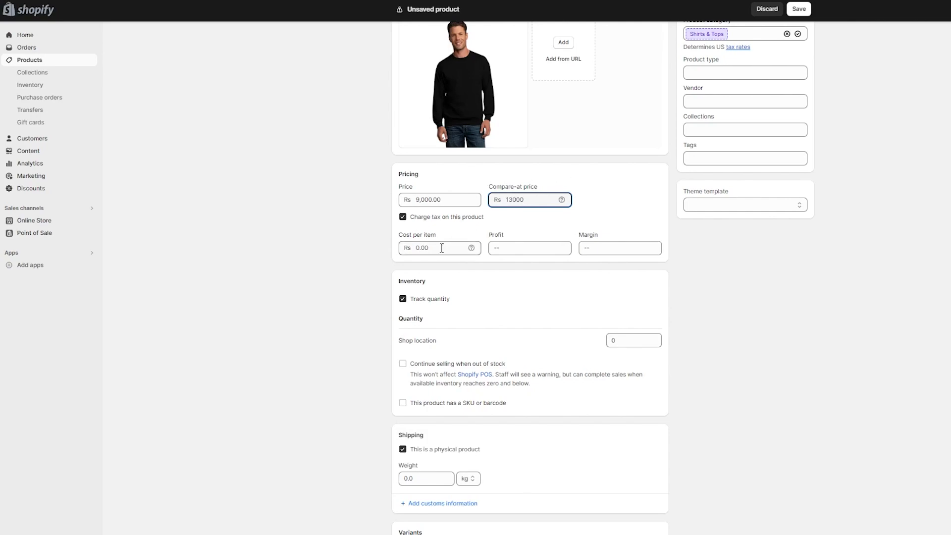
- Set the shop location quantity to 19000000, allow selling when out of stock, and save the product
scroll(503, 219, down, 2)
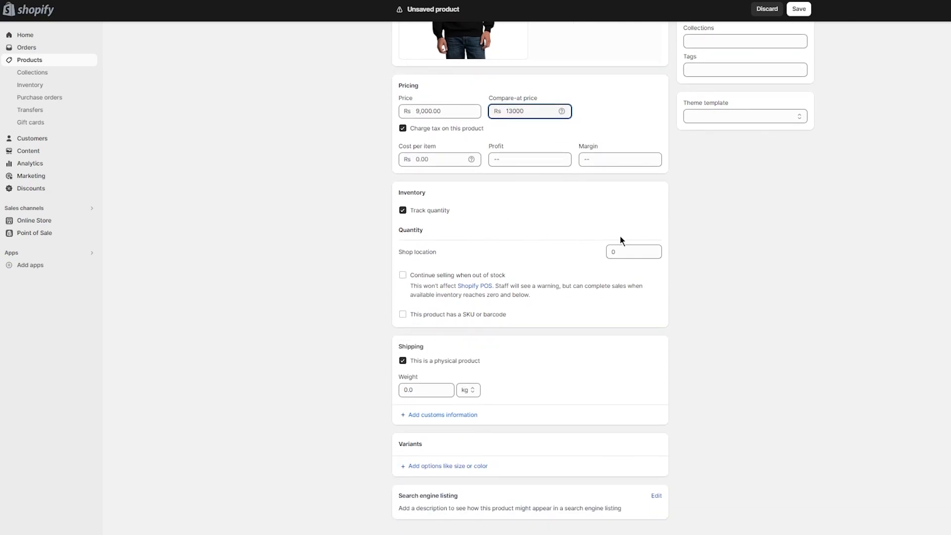
drag(628, 251, 569, 254)
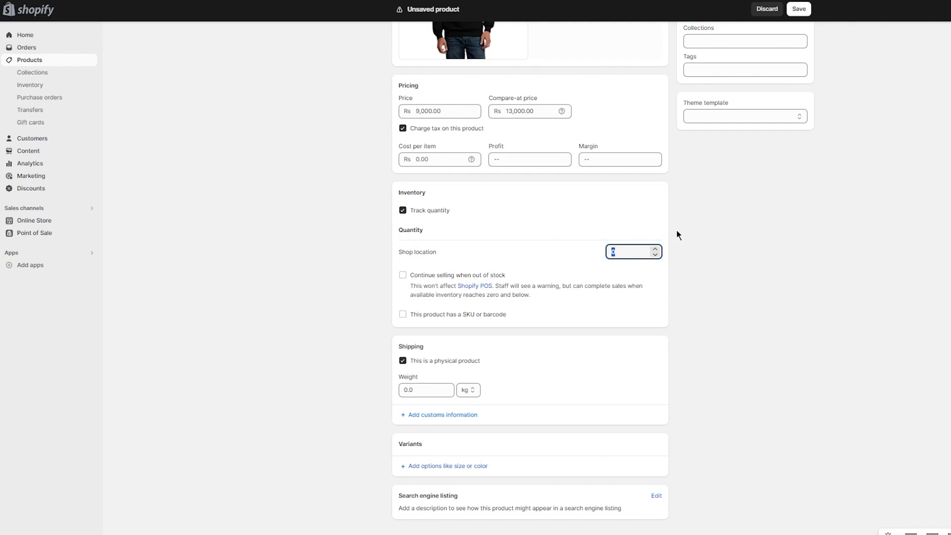
text(19000000)
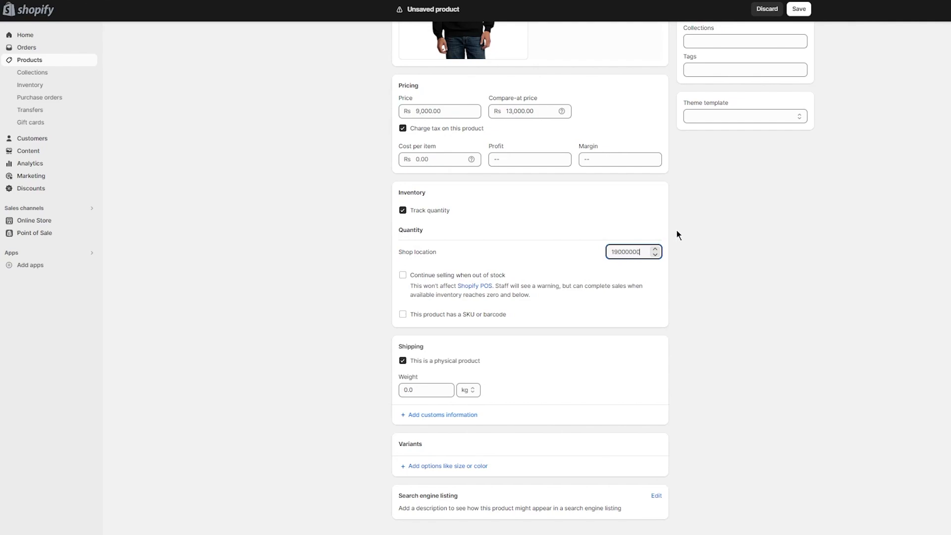
click(403, 275)
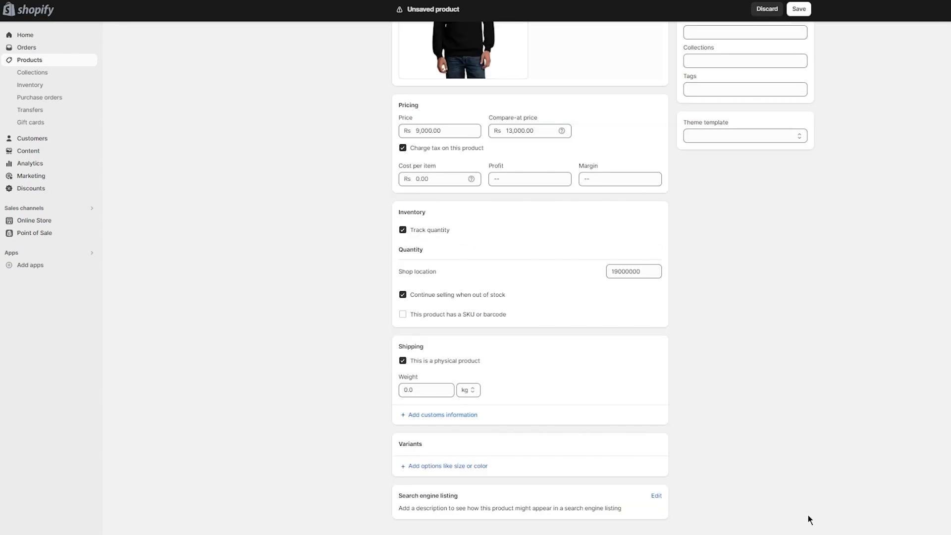
click(800, 9)
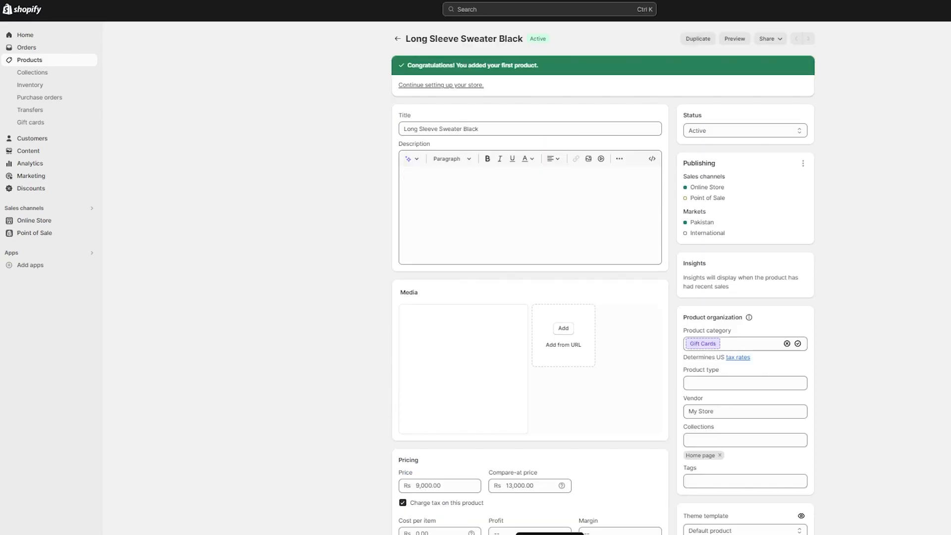
- Review the saved sweater's details and its entry in the product list, and return to the store's home page
scroll(685, 185, down, 7)
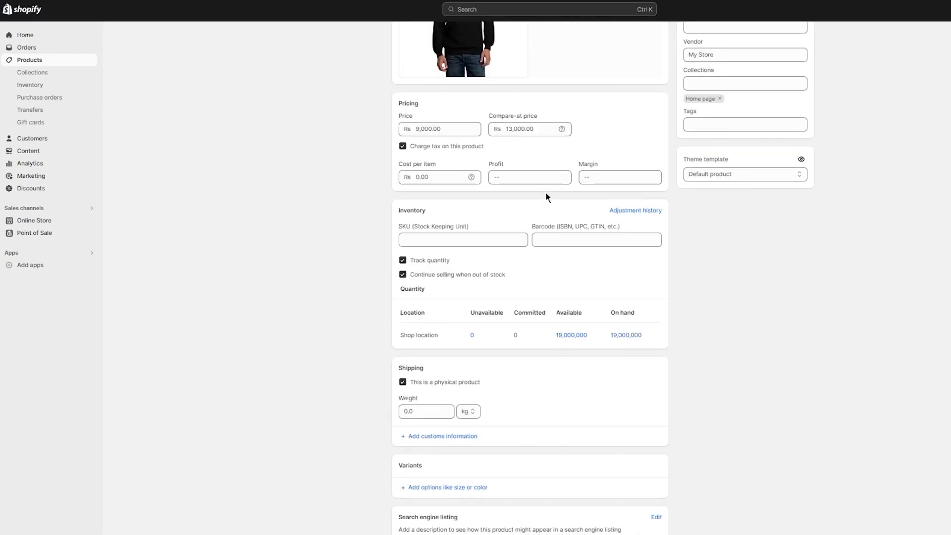
scroll(703, 221, down, 1)
scroll(703, 221, up, 8)
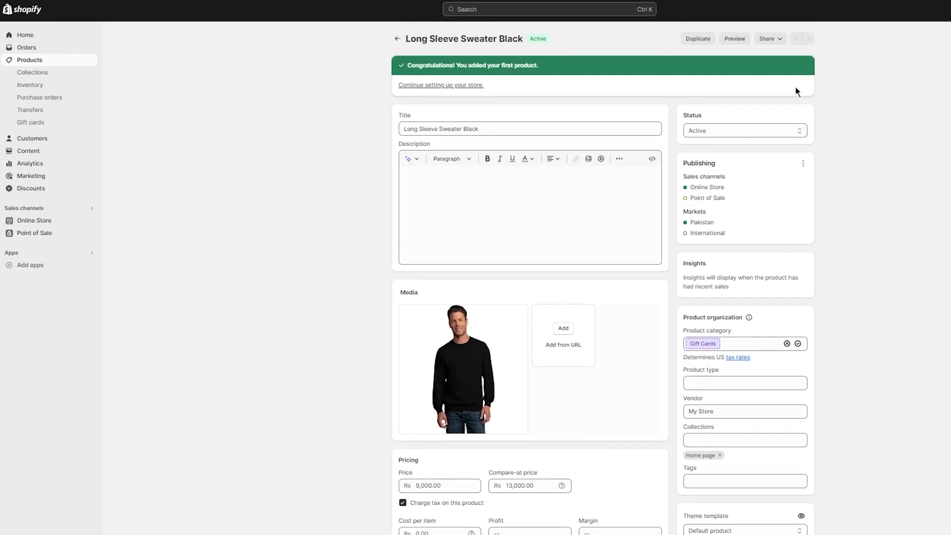
click(397, 39)
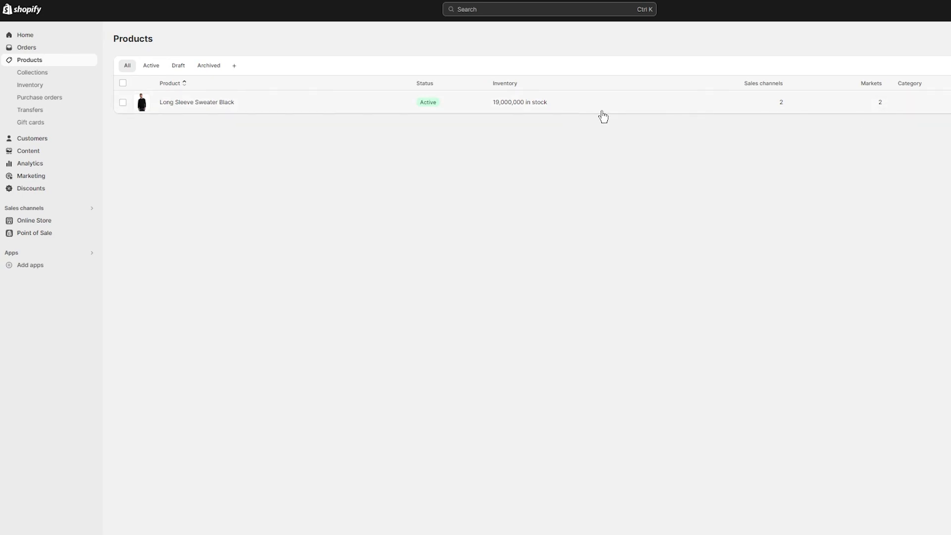
click(30, 36)
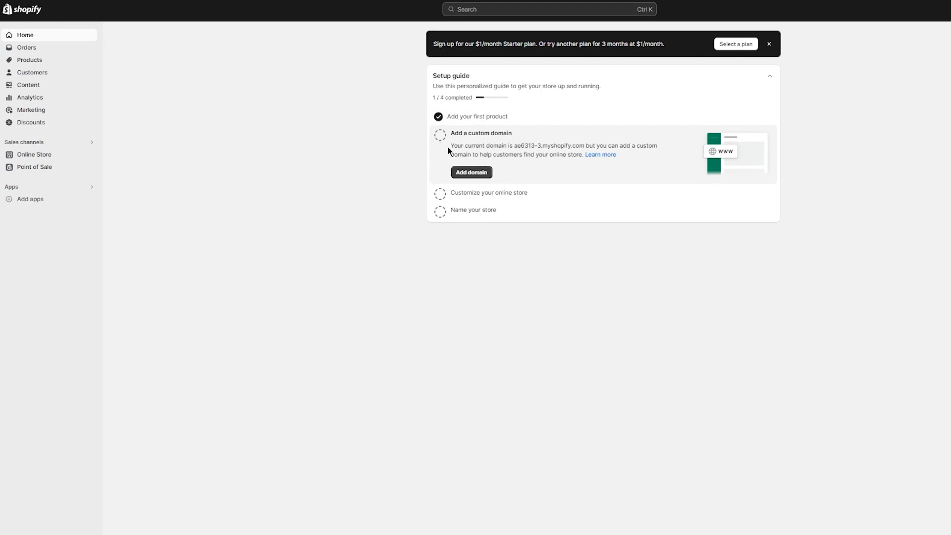
- View the domain options in the store settings and close the settings
click(26, 533)
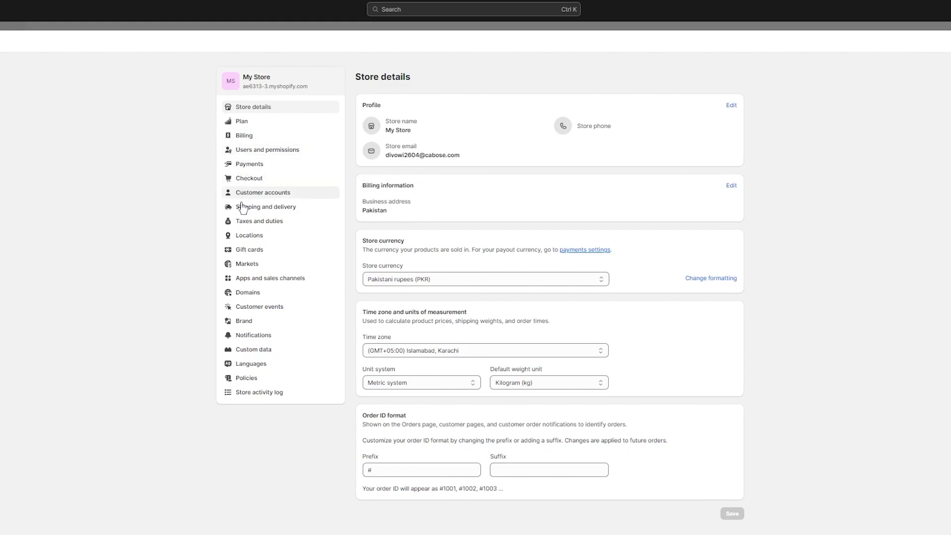
click(259, 293)
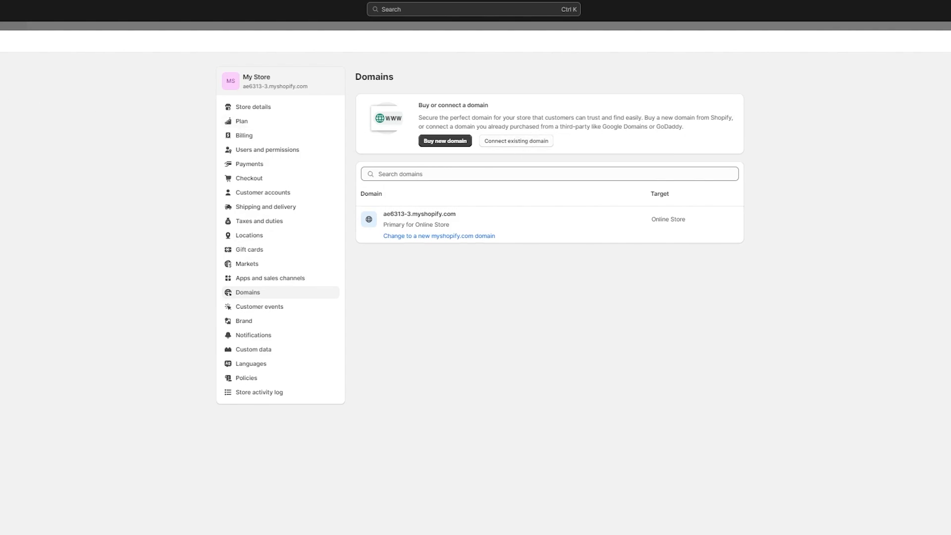
click(947, 41)
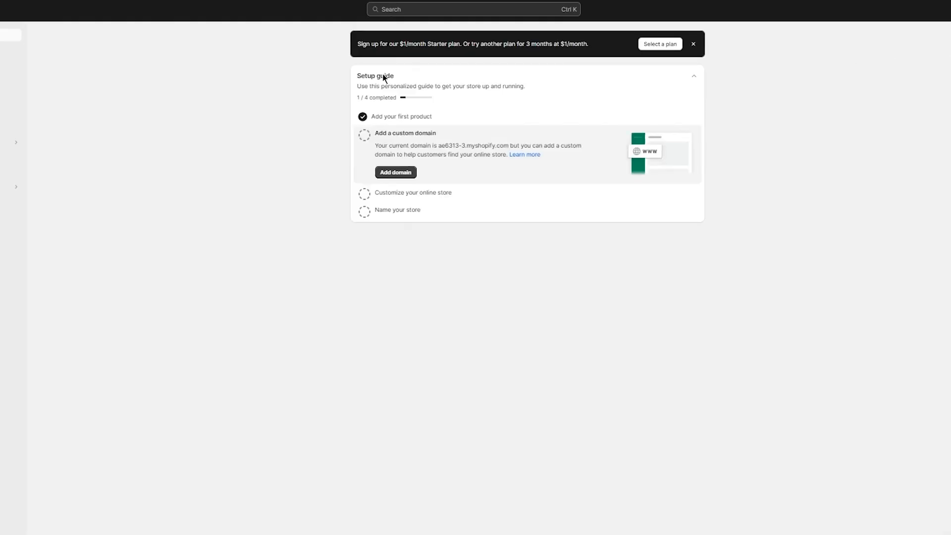
- Expand the setup guide's store customization task and look over the current and popular free themes in the online store
click(397, 193)
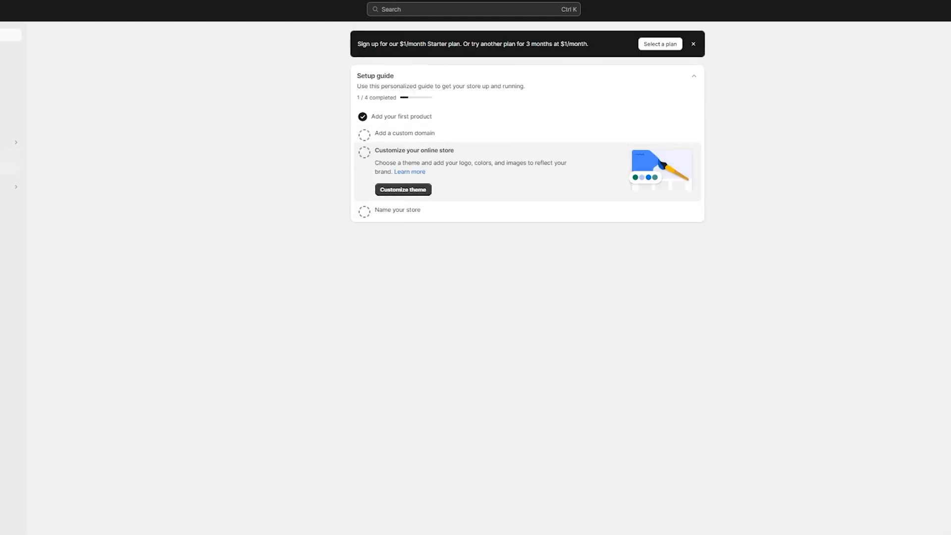
click(10, 155)
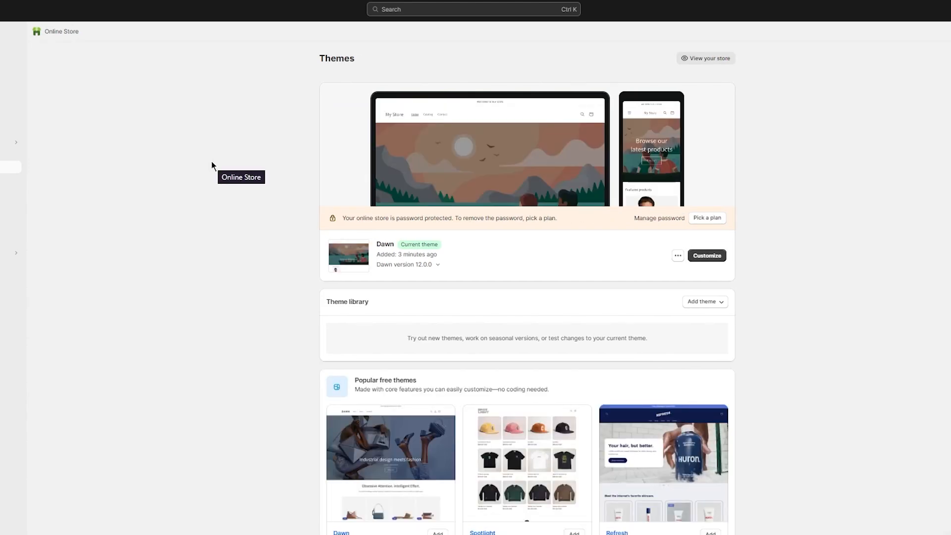
scroll(225, 226, down, 3)
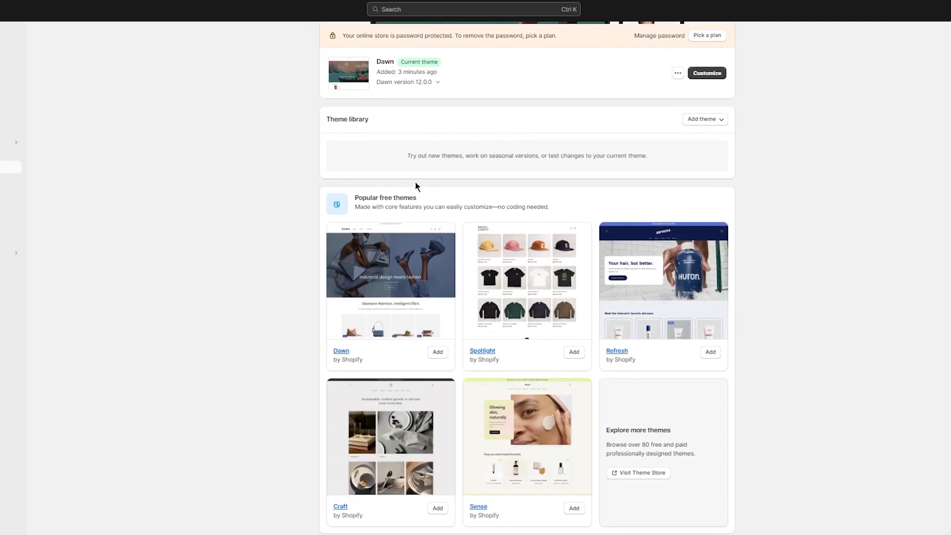
scroll(461, 206, up, 3)
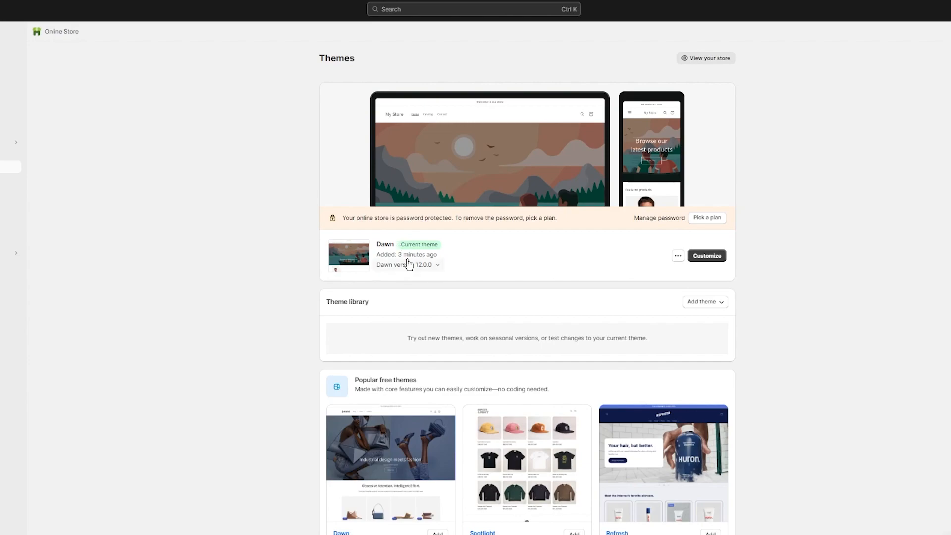
- Open the current Dawn theme for customization and look over its home page preview down to the featured products
click(706, 261)
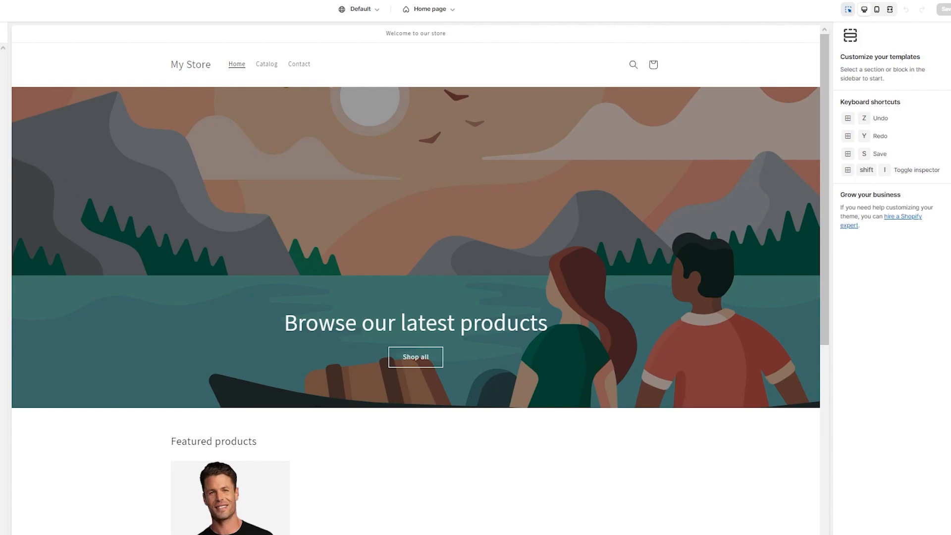
scroll(229, 220, down, 7)
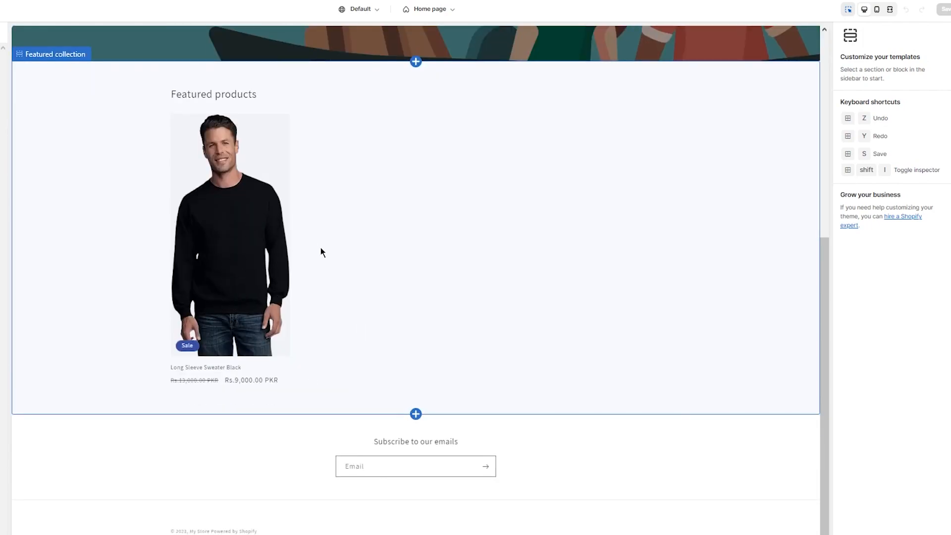
scroll(337, 258, up, 7)
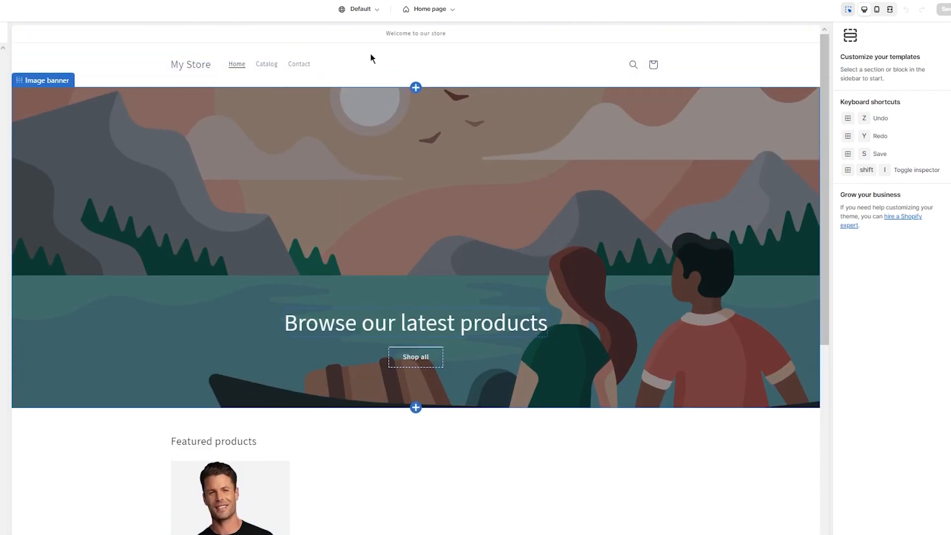
- Set the color scheme of the home page's header section to Scheme 3
click(429, 66)
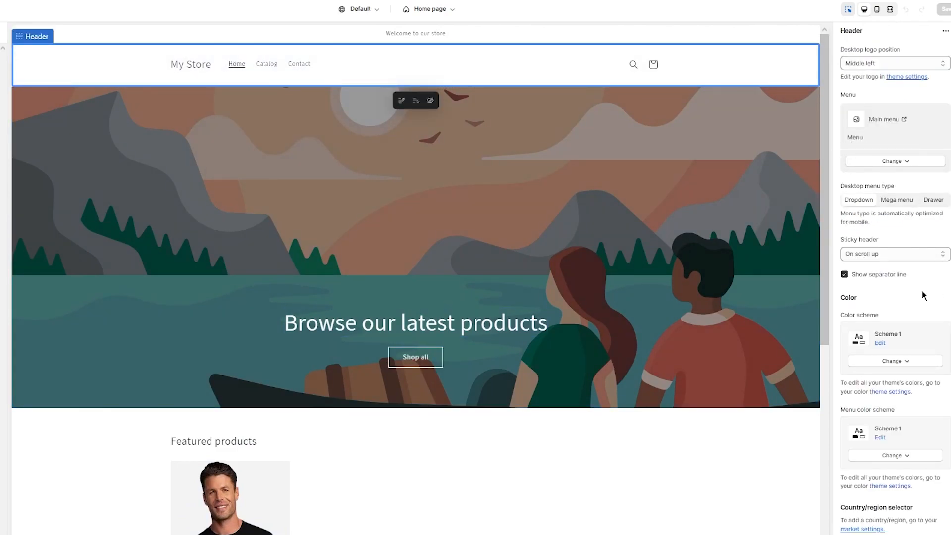
scroll(926, 287, down, 5)
click(895, 123)
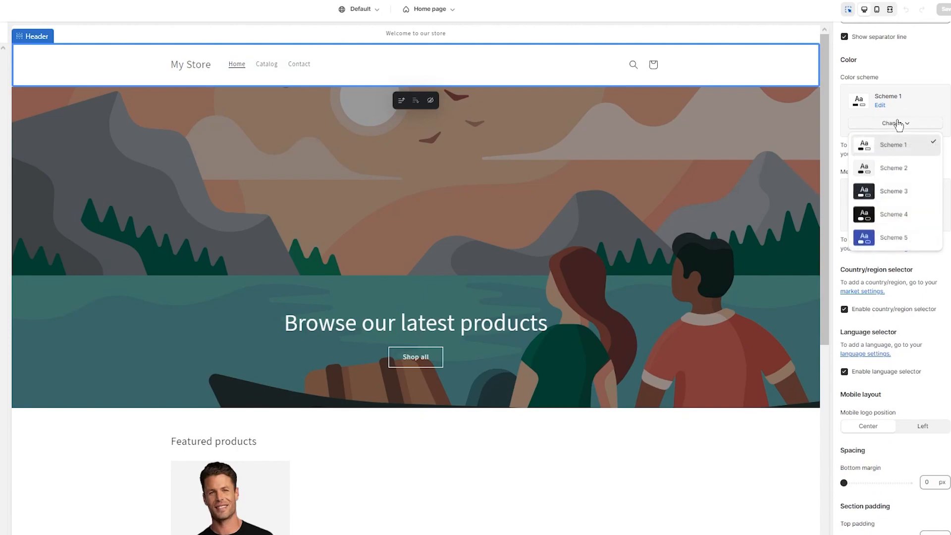
click(897, 191)
scroll(898, 188, up, 5)
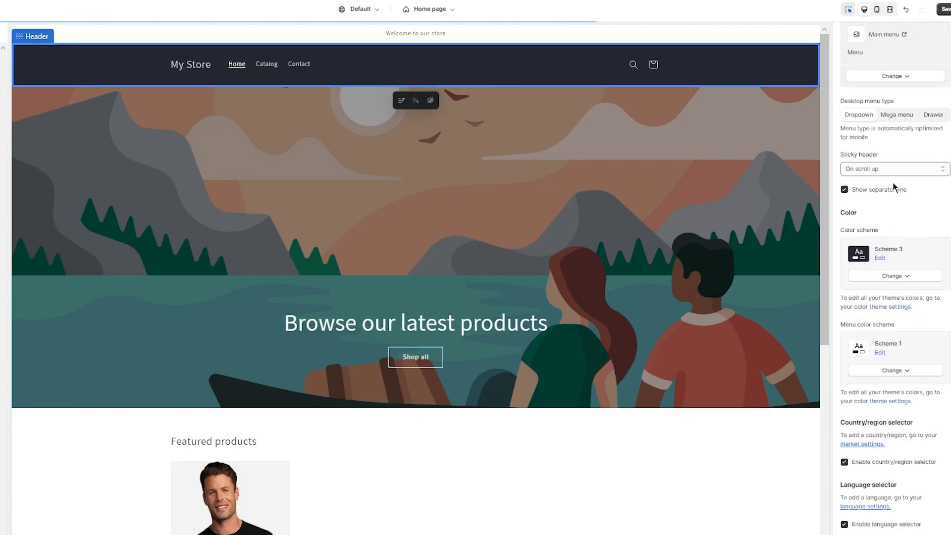
- Set the color scheme of the announcement bar above the header to Scheme 5
click(506, 35)
click(896, 95)
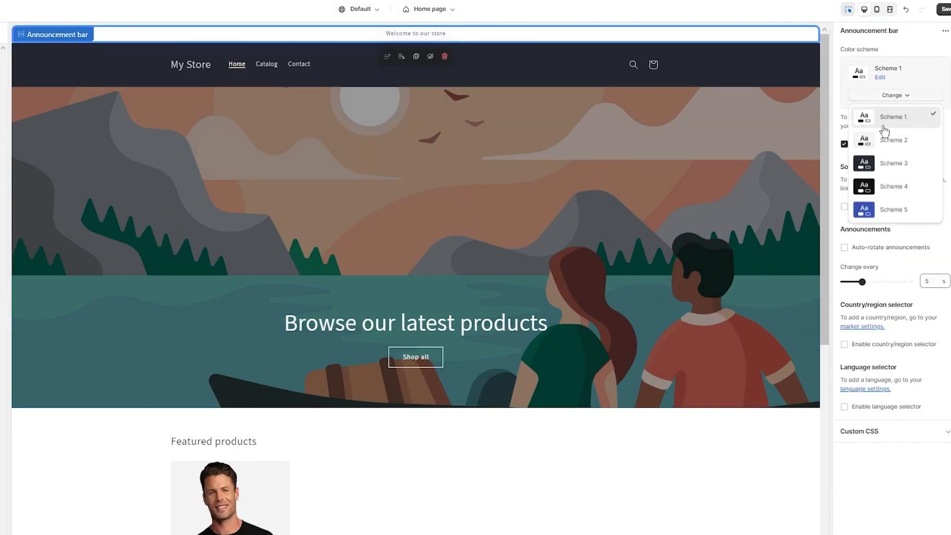
click(887, 210)
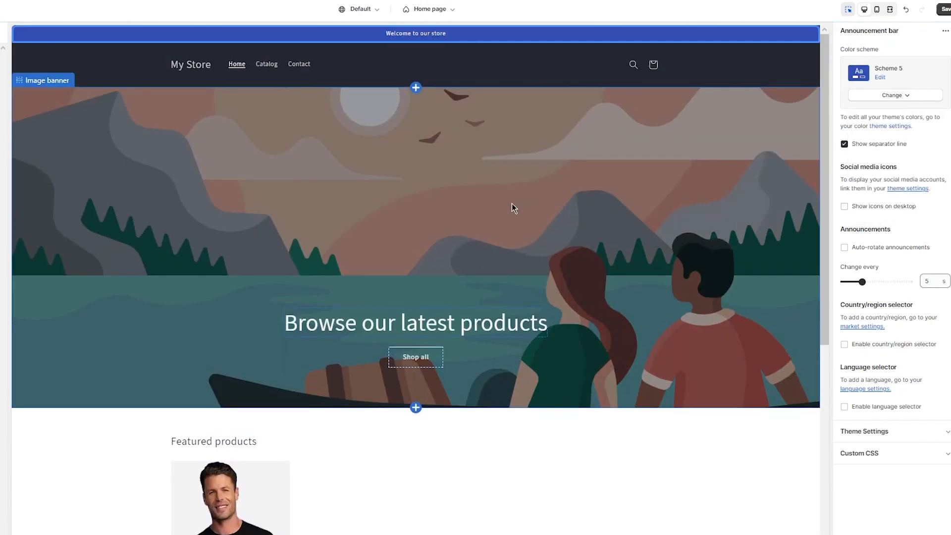
- Upload the Starry Night painting from the computer and use it as the image banner's first image
click(414, 224)
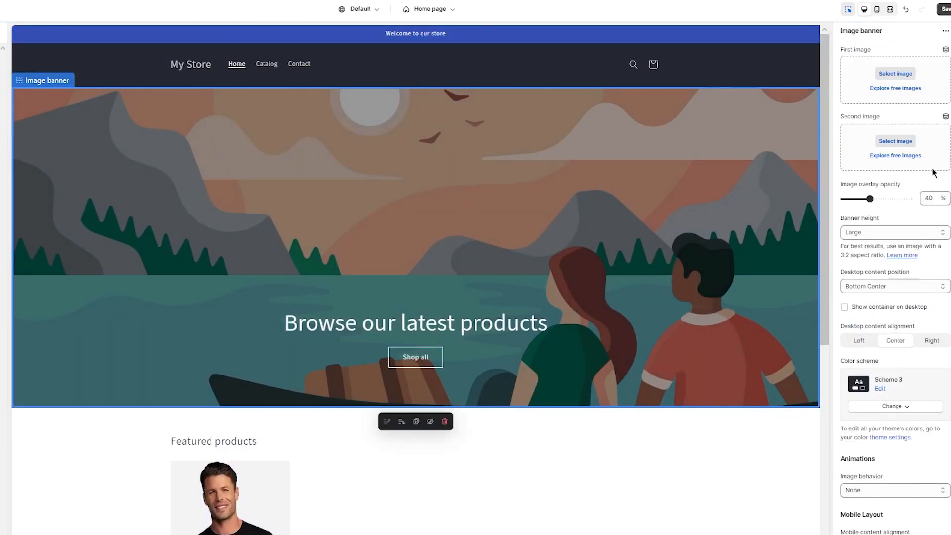
click(889, 77)
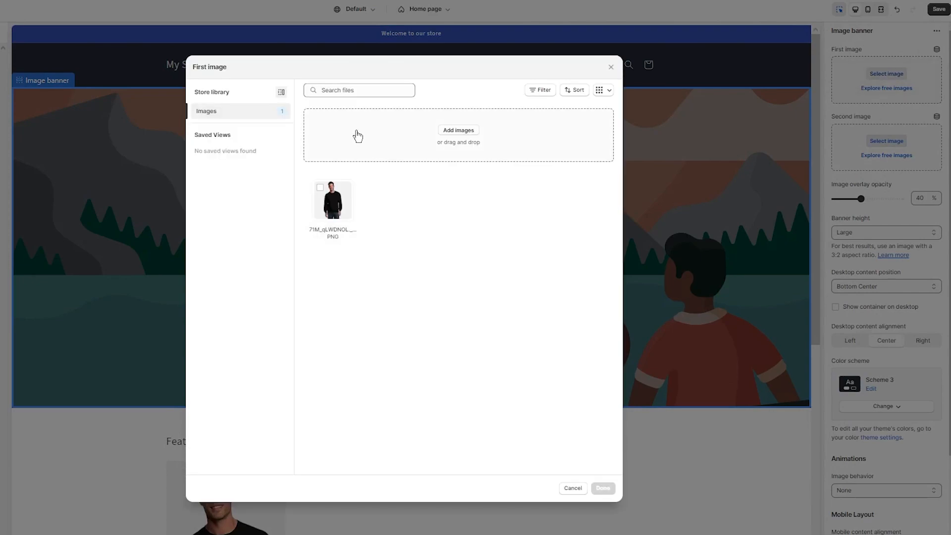
click(439, 130)
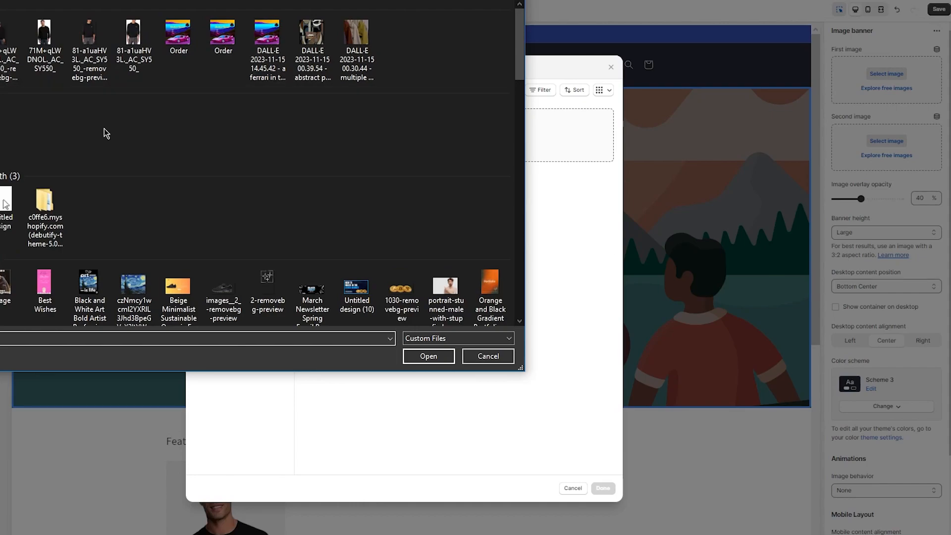
scroll(87, 117, down, 5)
scroll(124, 75, up, 1)
double_click(136, 44)
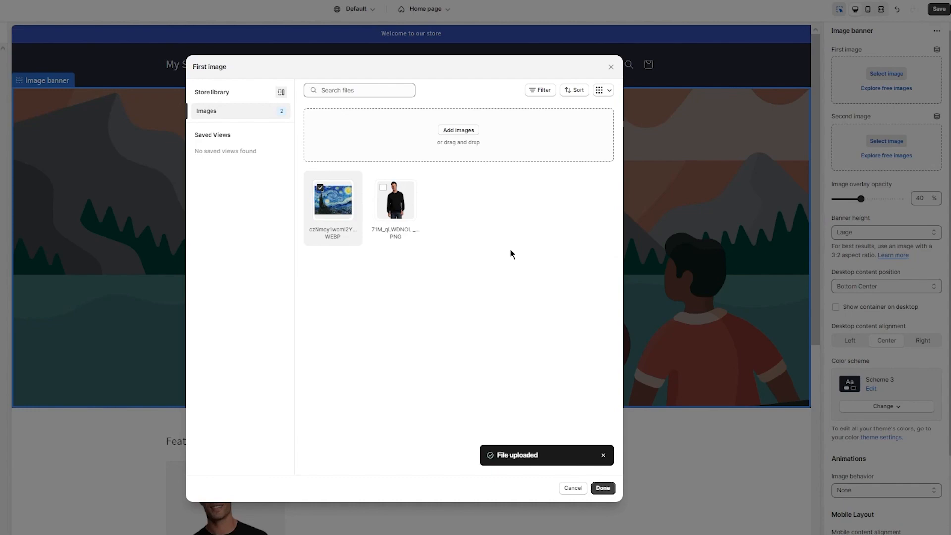
click(603, 488)
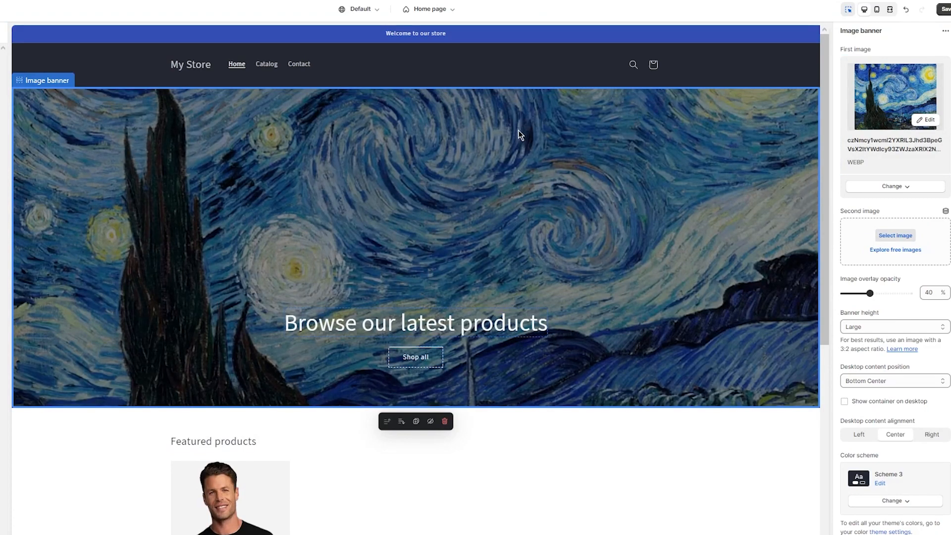
- Set the color scheme of the featured collection section below the banner to Scheme 3
scroll(619, 358, down, 7)
click(508, 328)
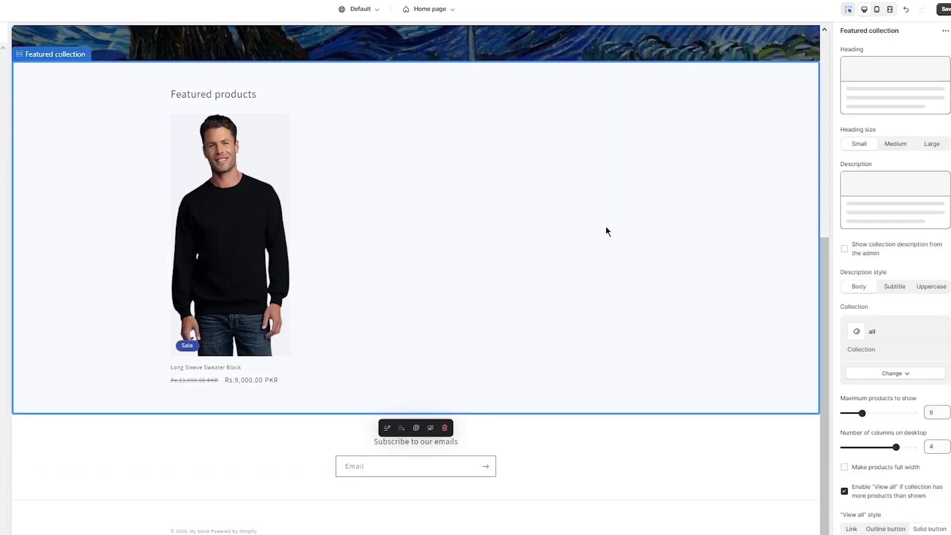
scroll(936, 340, down, 10)
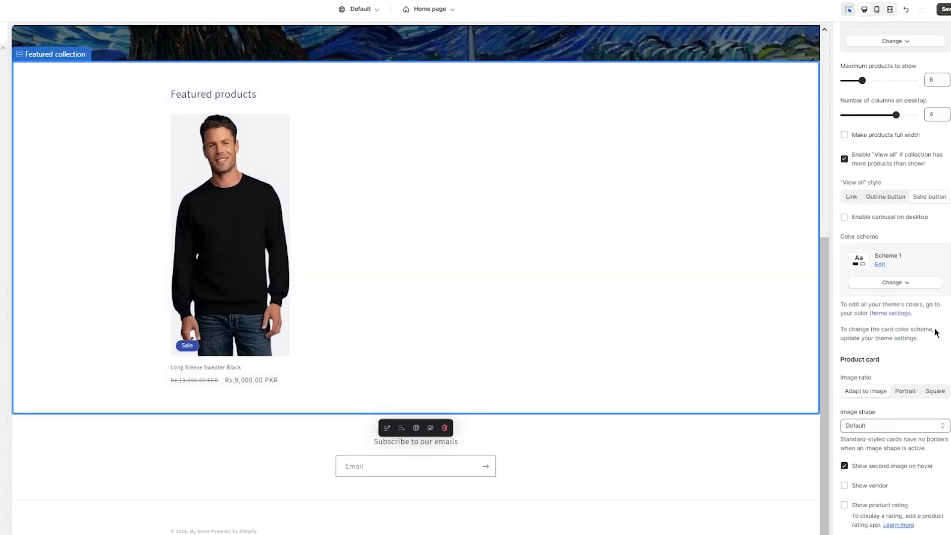
scroll(926, 335, up, 4)
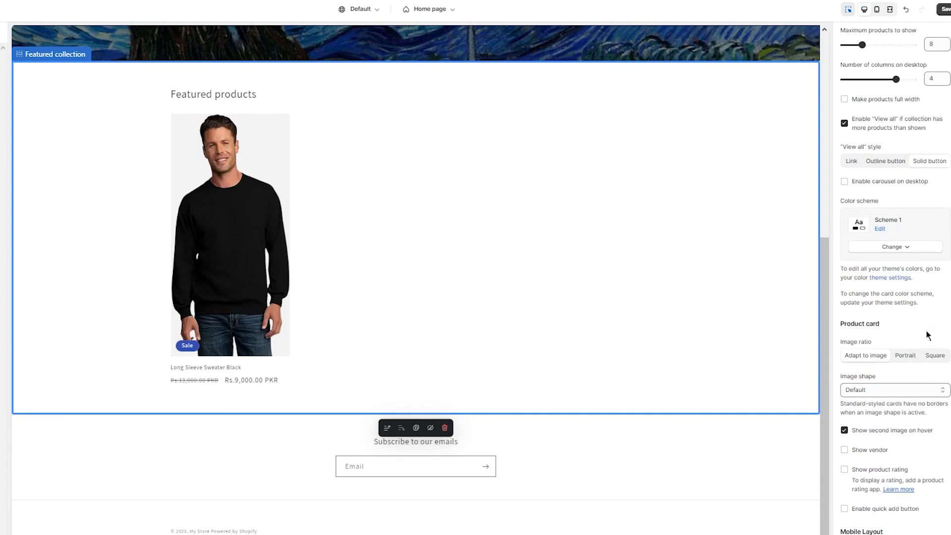
click(883, 245)
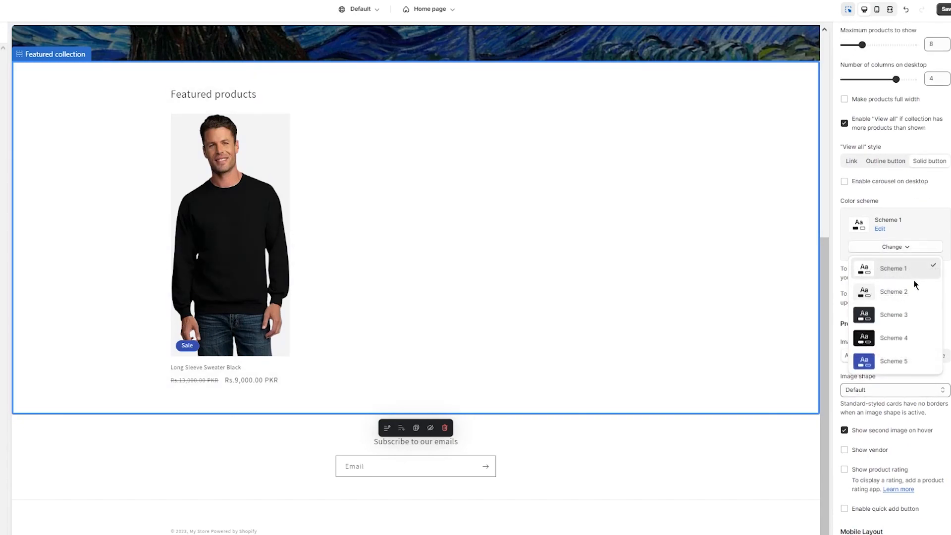
click(905, 309)
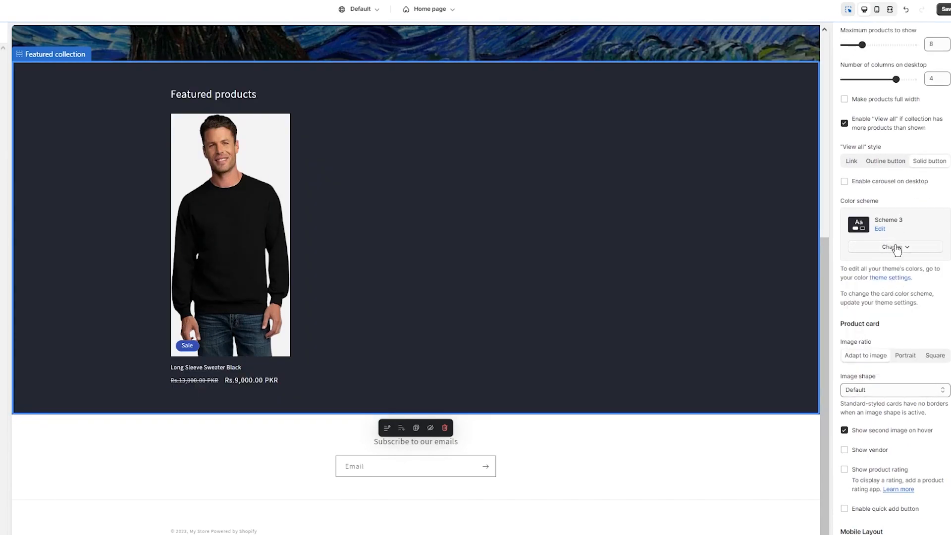
- Try Scheme 5 as the featured collection's color scheme and check it against the rest of the page
click(893, 246)
click(899, 360)
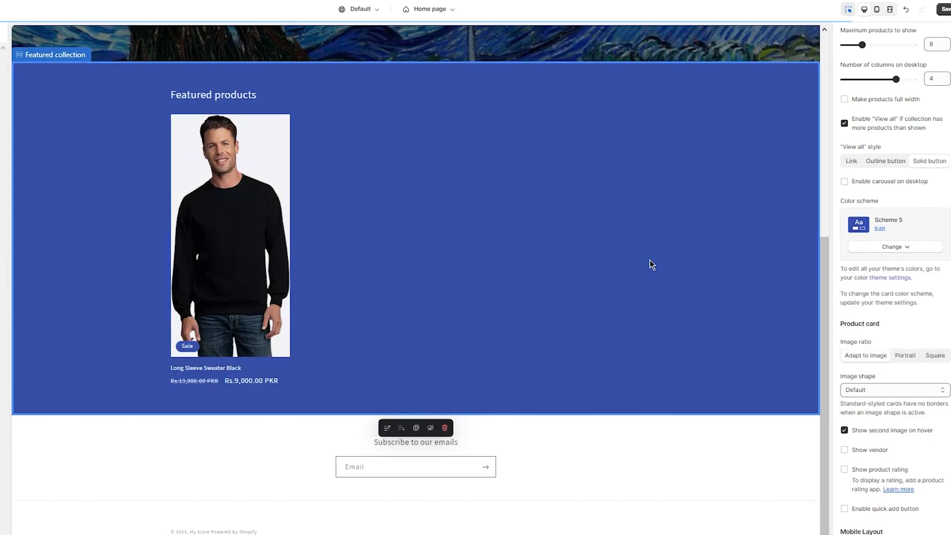
scroll(652, 264, up, 7)
scroll(643, 243, down, 5)
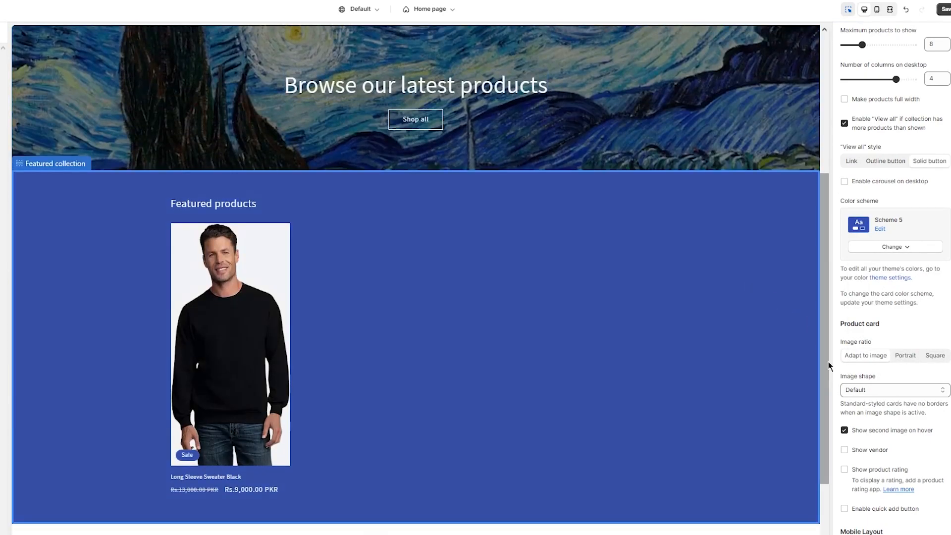
- Switch the featured collection's color scheme back to Scheme 3, check the page preview, and exit the theme editor
click(885, 247)
click(892, 313)
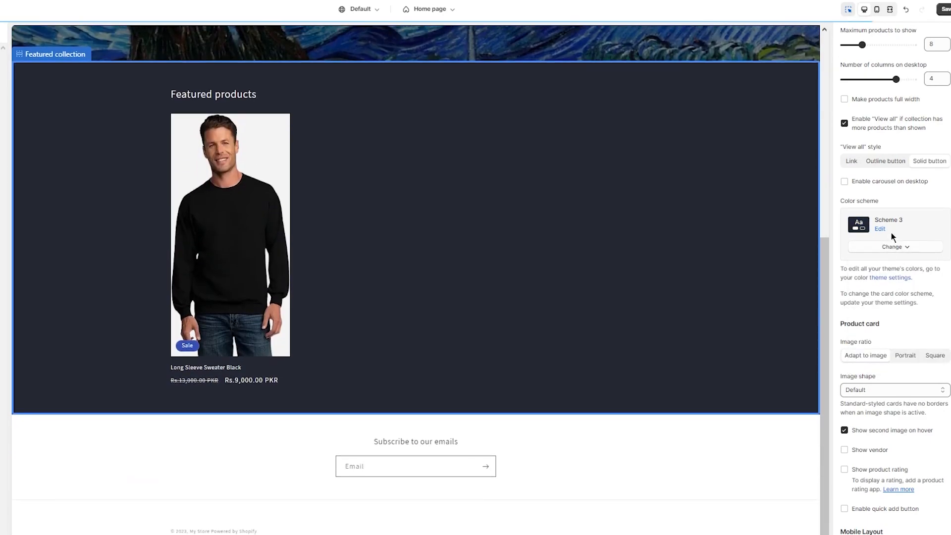
scroll(641, 203, up, 6)
scroll(616, 239, down, 6)
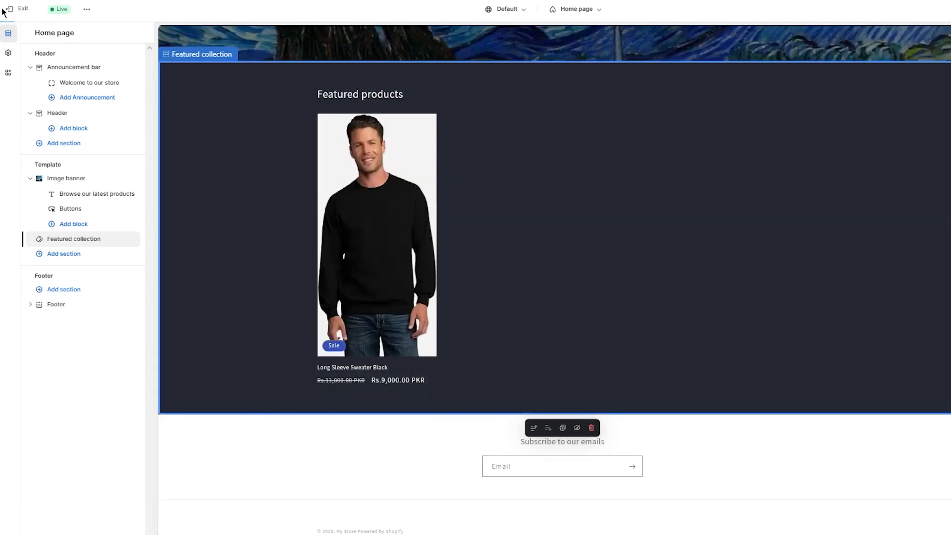
click(9, 12)
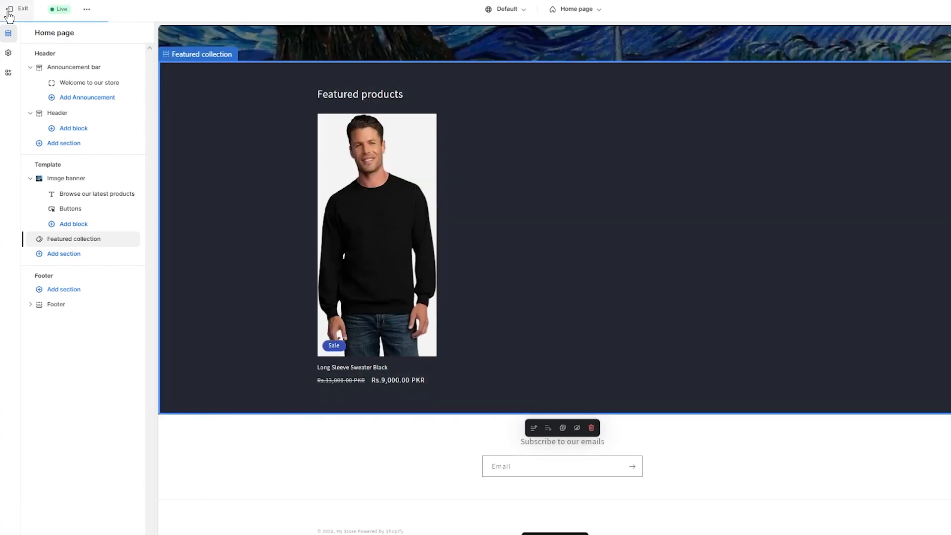